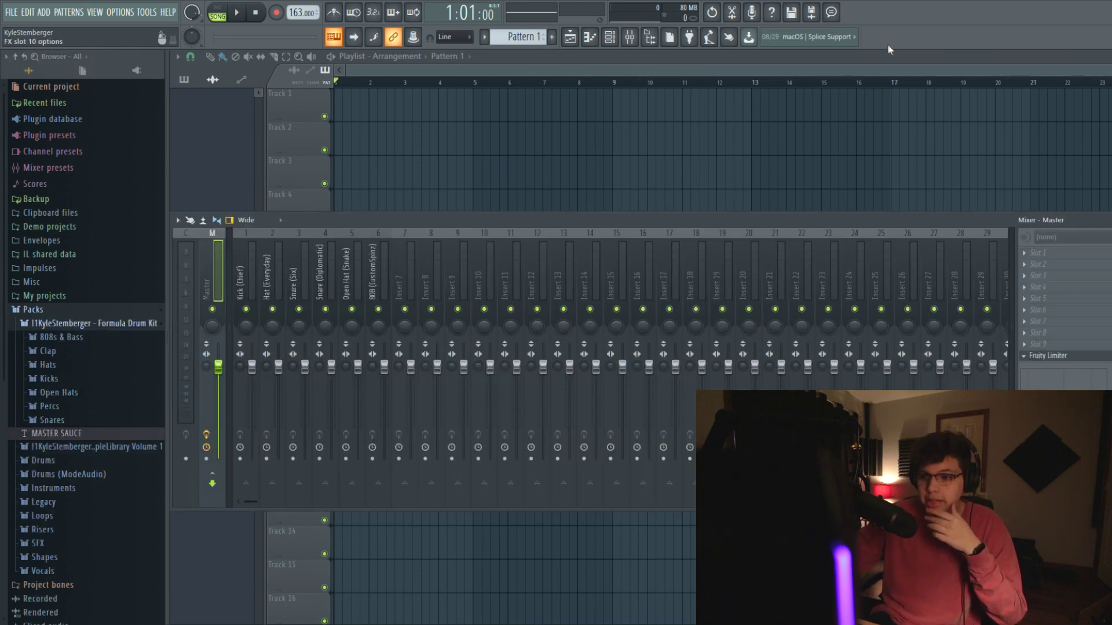
Remove Fruity Limiter from the master chain and show the six drum channels in the channel rack
key(ctrl+z)
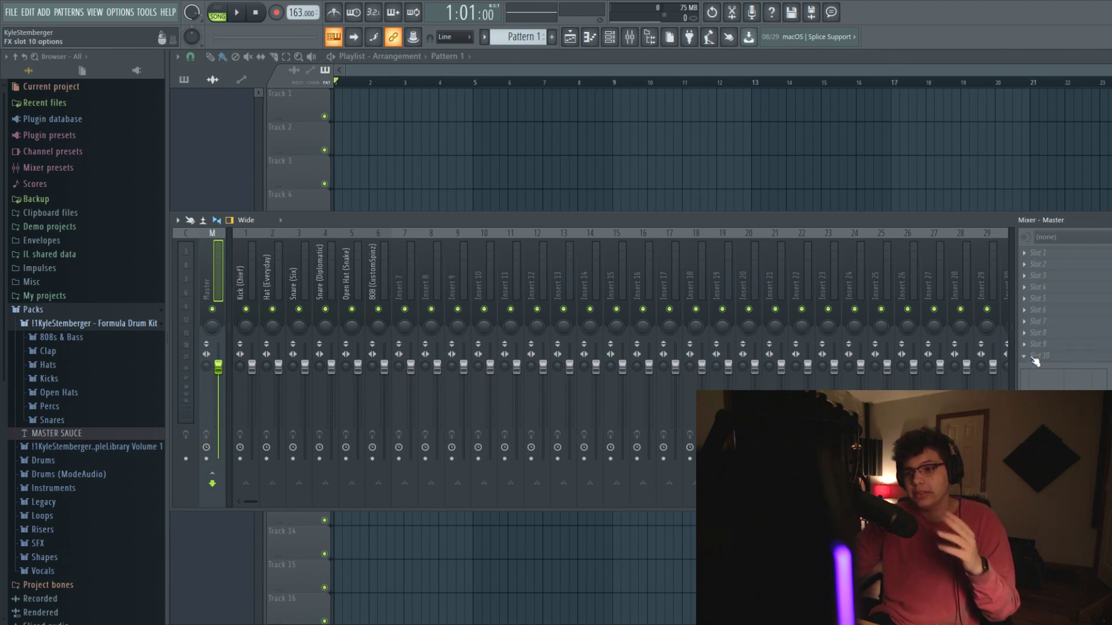
key(F9)
key(F6)
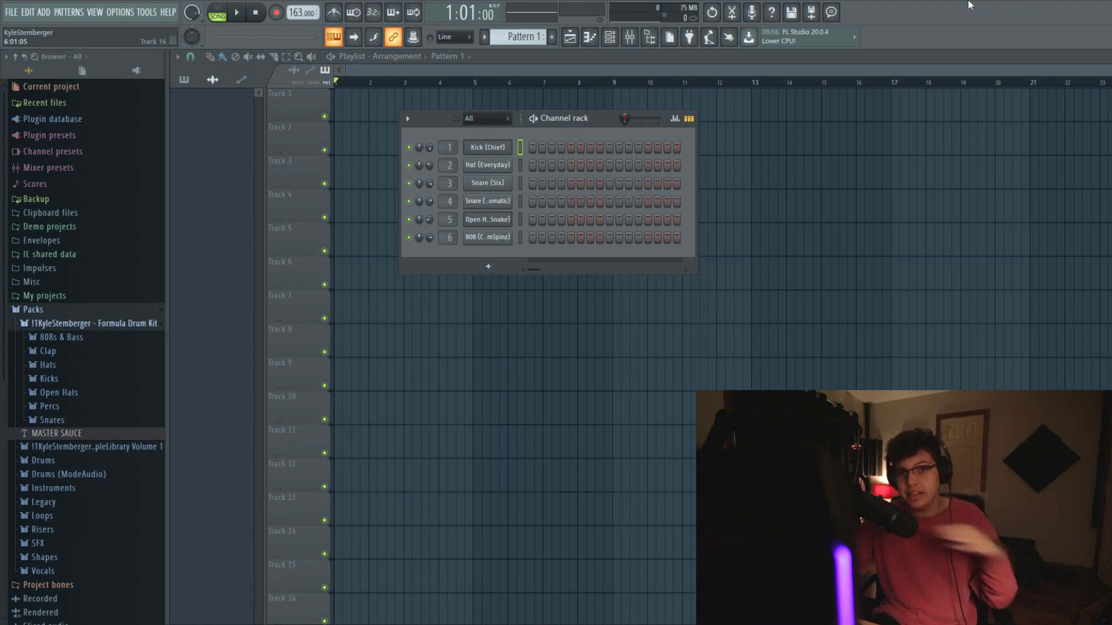
click(58, 337)
click(84, 477)
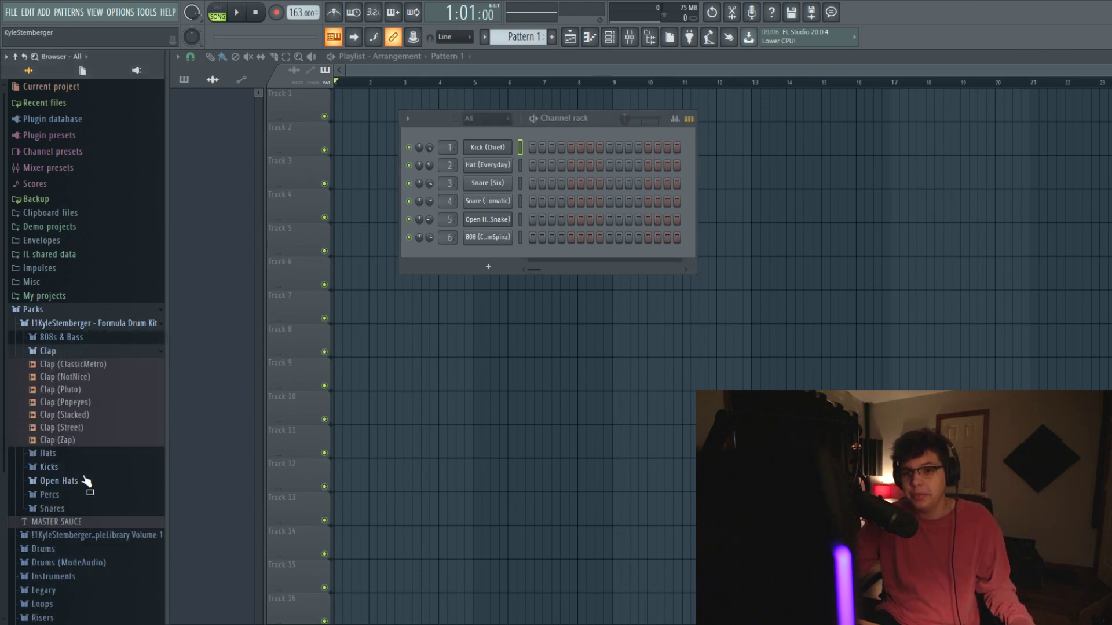
click(84, 467)
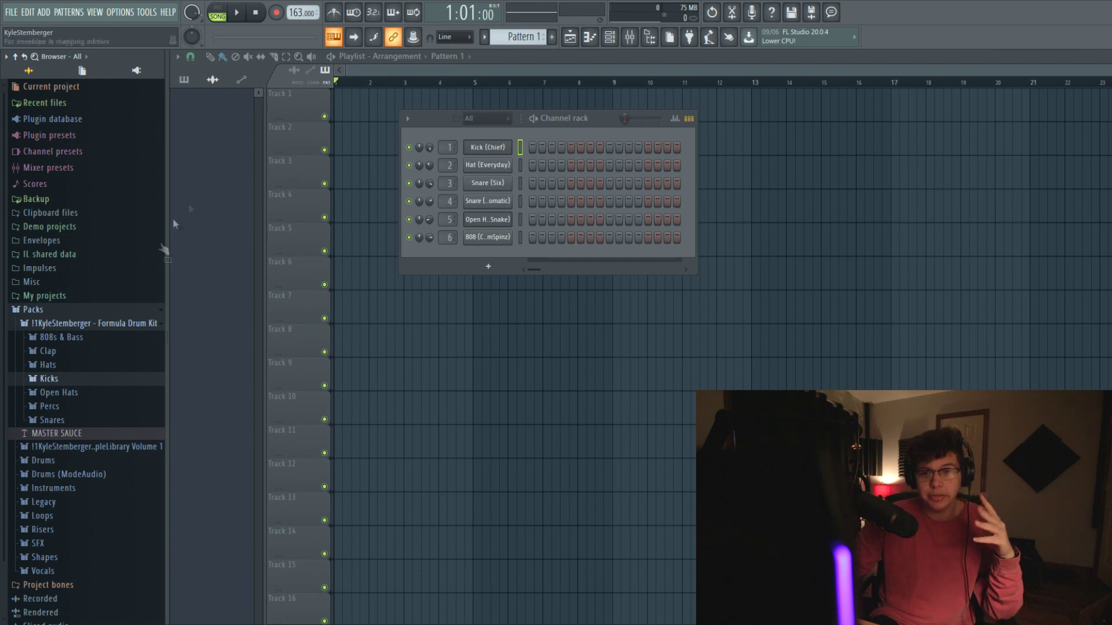
click(487, 147)
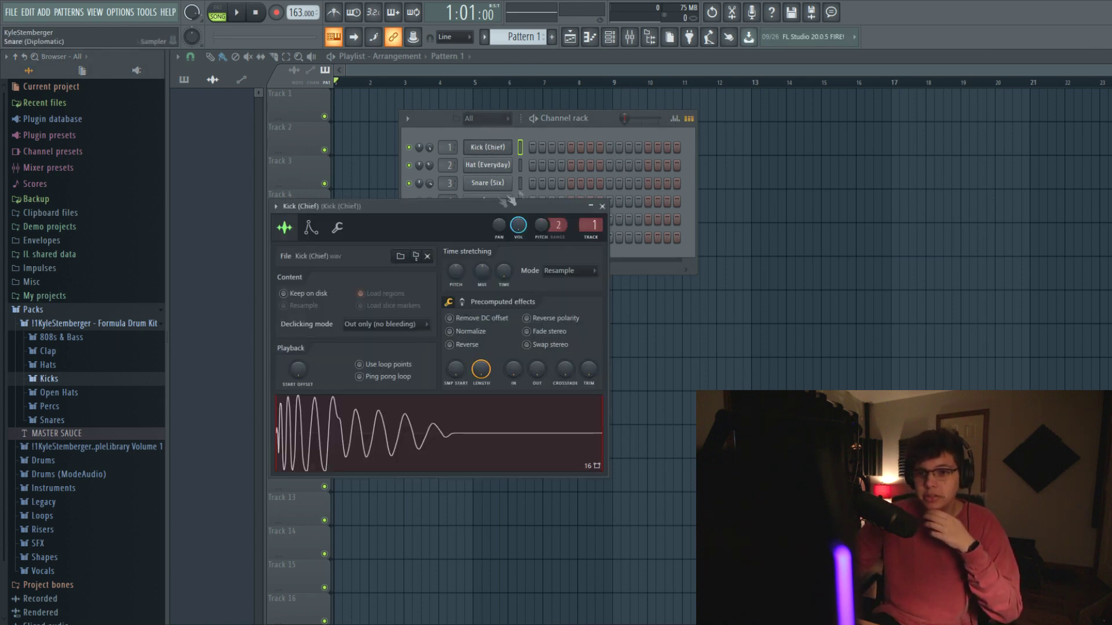
drag(477, 208, 568, 239)
click(485, 165)
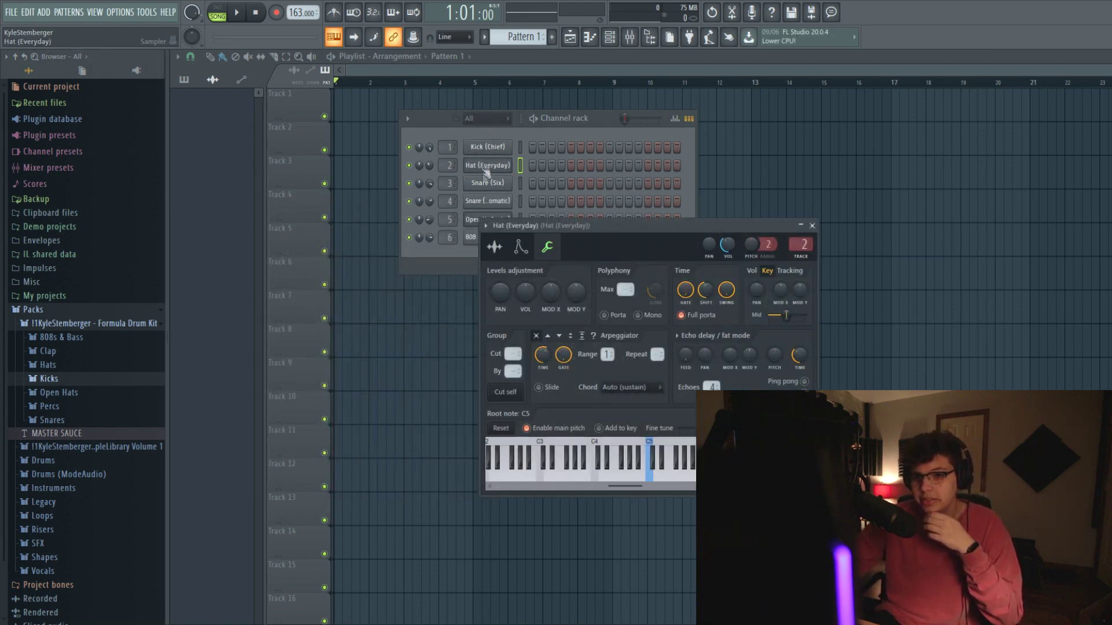
click(483, 184)
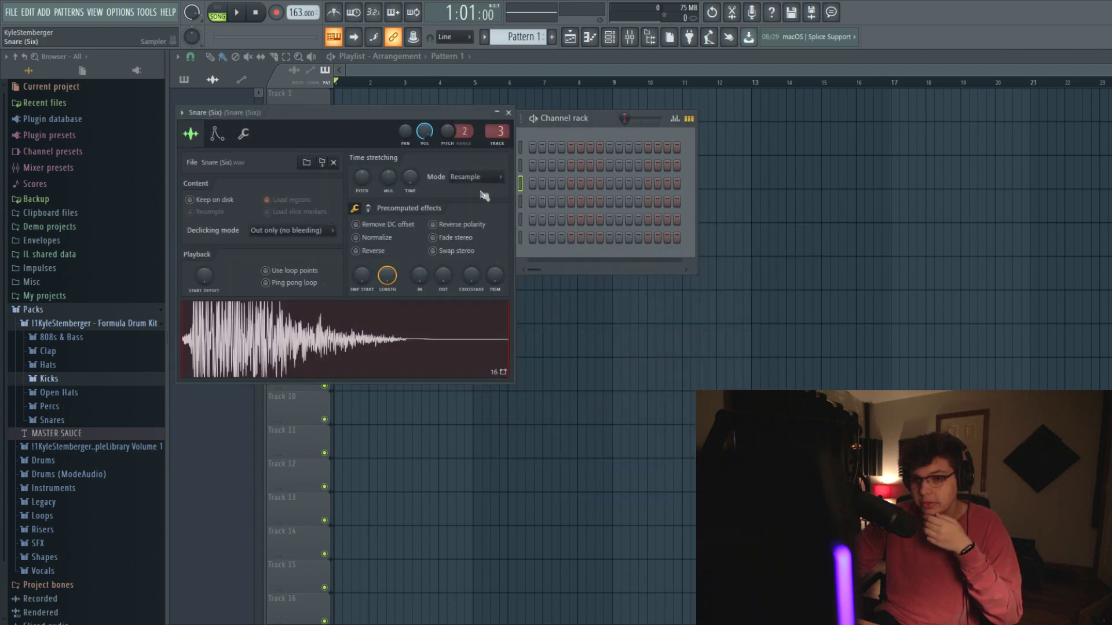
click(484, 183)
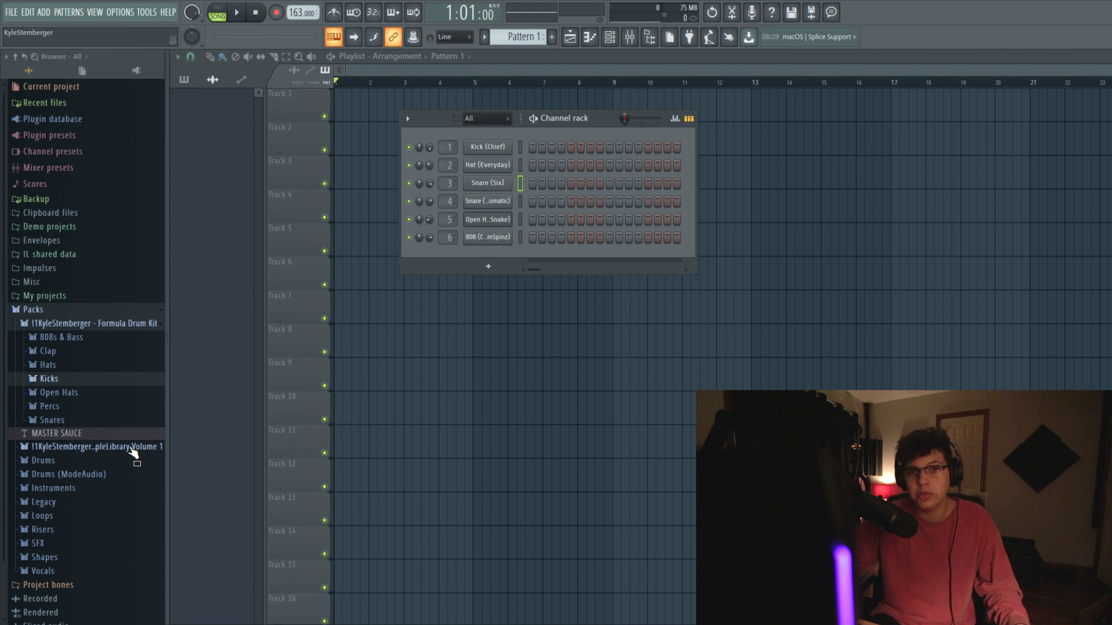
click(132, 448)
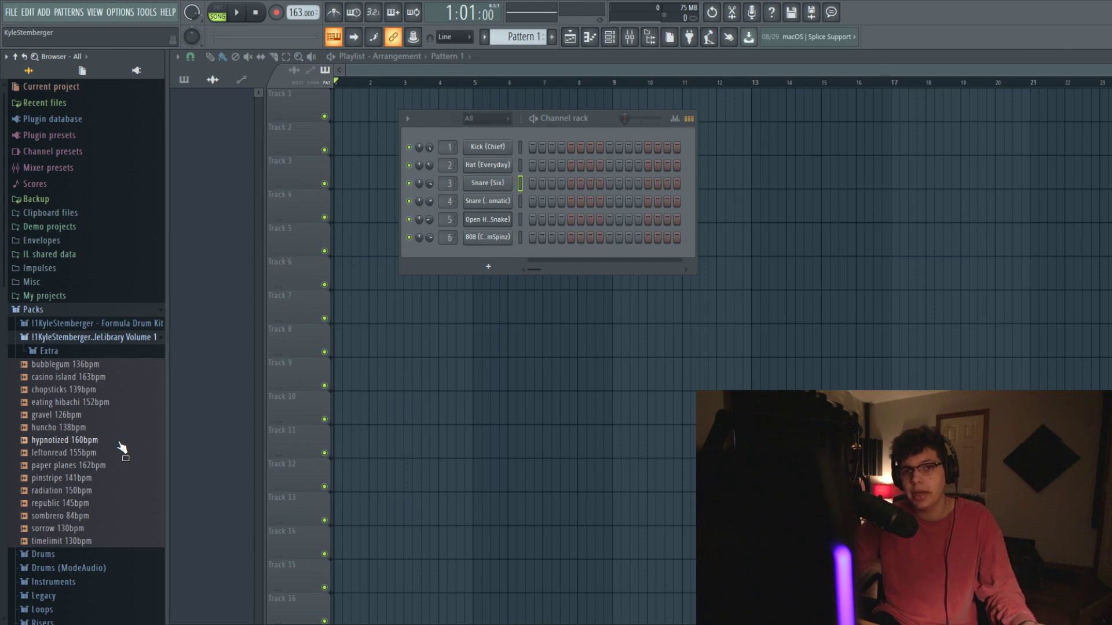
Place hypnotized 160bpm on playlist Track 1 and audition it with the drums
mouse_move(113, 446)
mouse_down()
mouse_move(386, 292)
mouse_move(347, 104)
mouse_up()
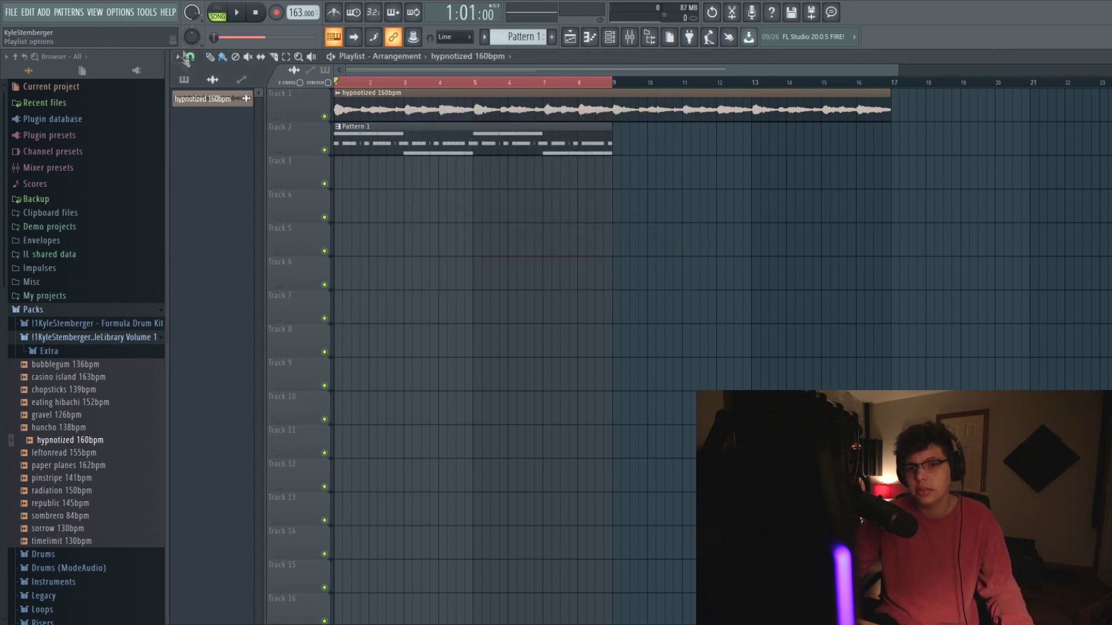
click(374, 100)
key(space)
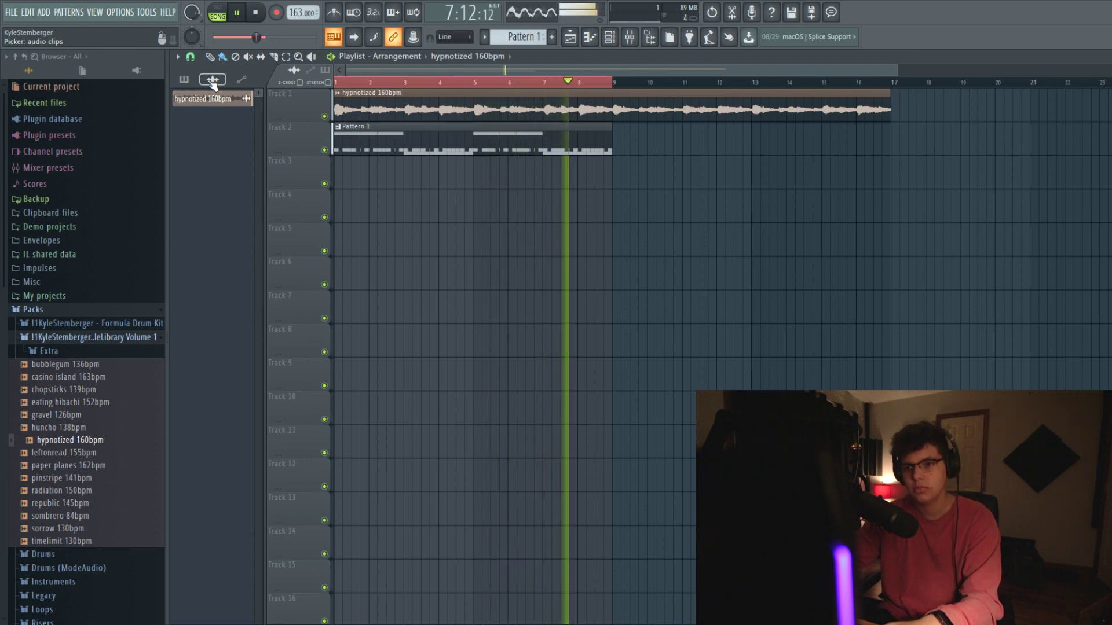
key(space)
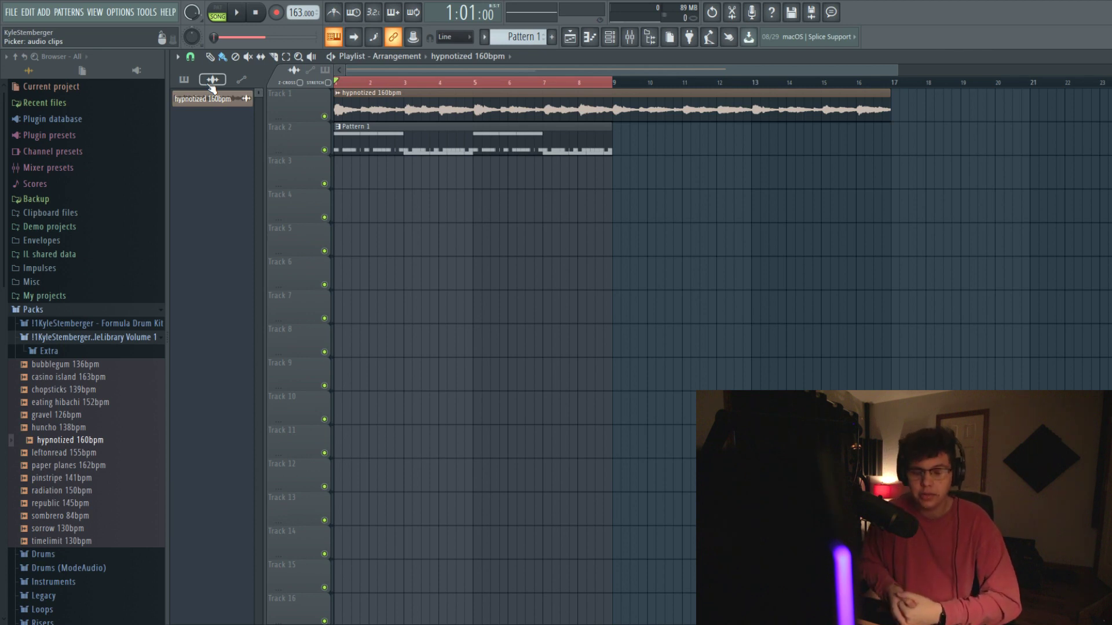
key(F6)
Open the Kick (Chief) notes in the piano roll with the Paint tool
click(619, 149)
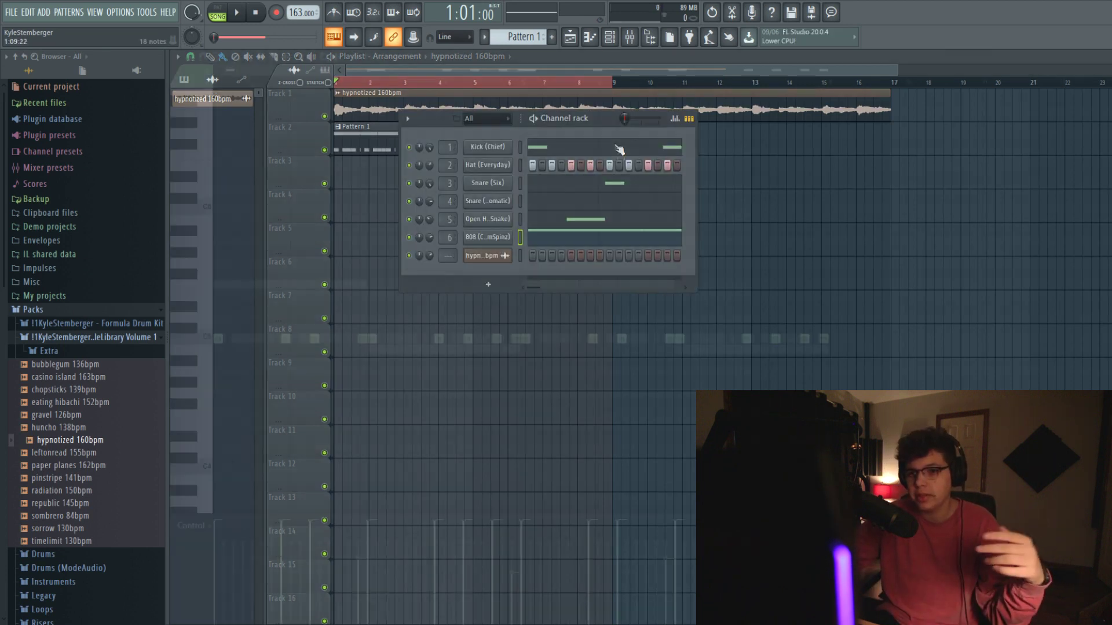
click(248, 57)
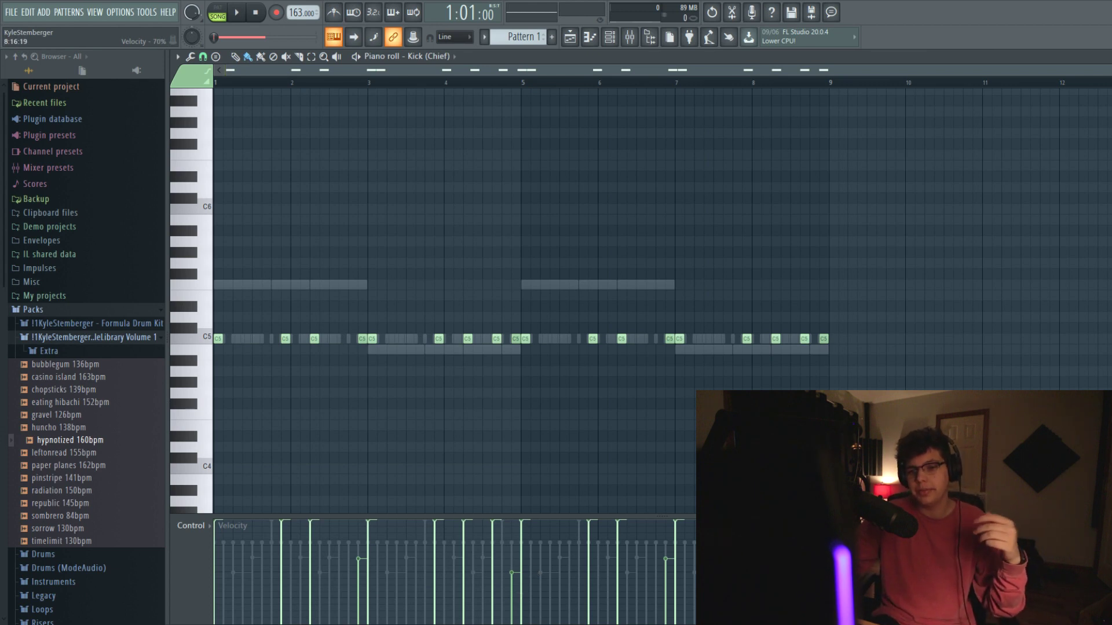
key(F6)
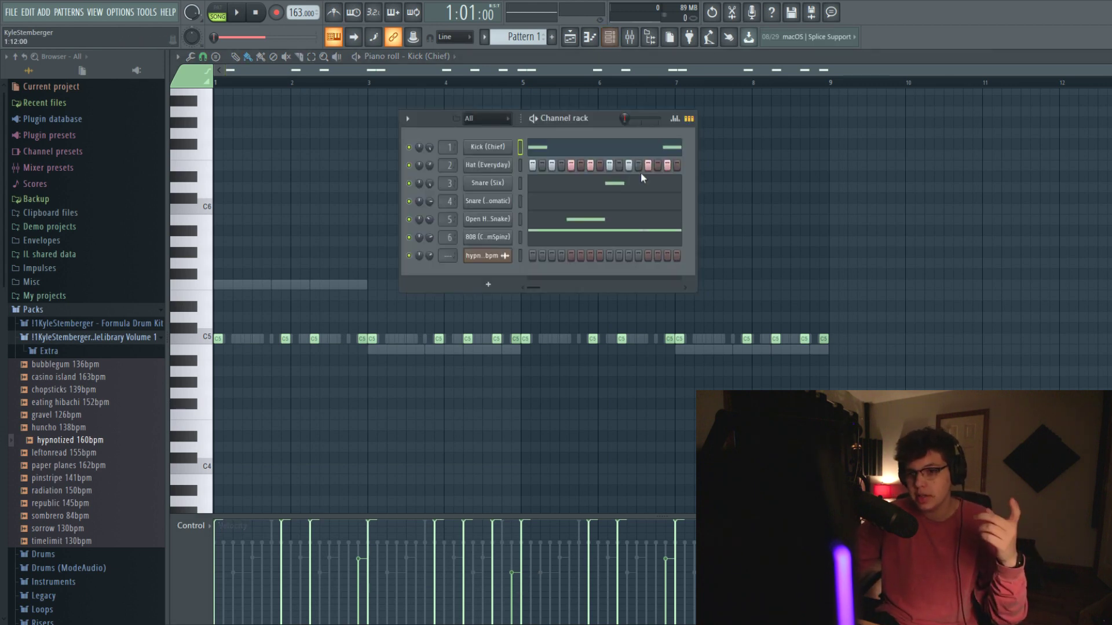
Solo Hat (Everyday), audition it, and show its Miscellaneous functions settings
click(504, 167)
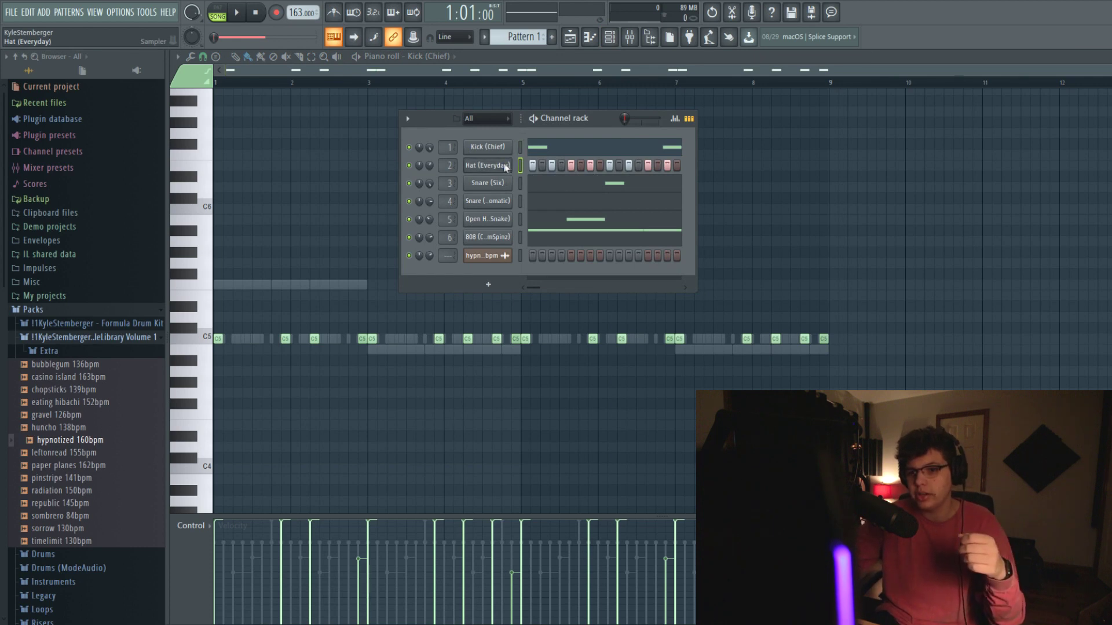
click(498, 165)
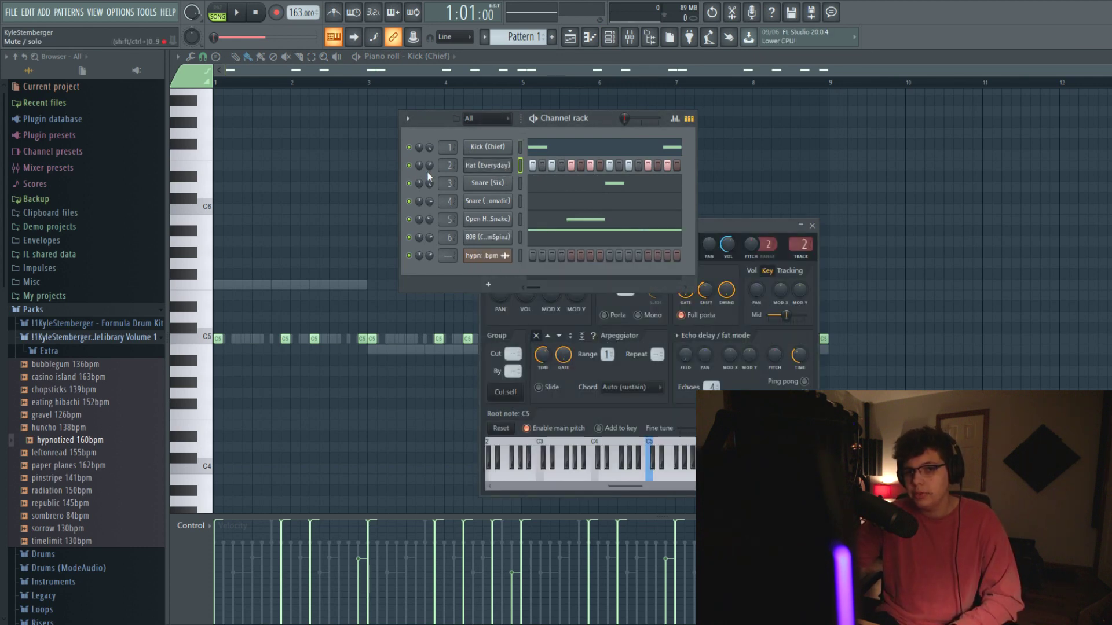
ctrl+click(409, 165)
key(space)
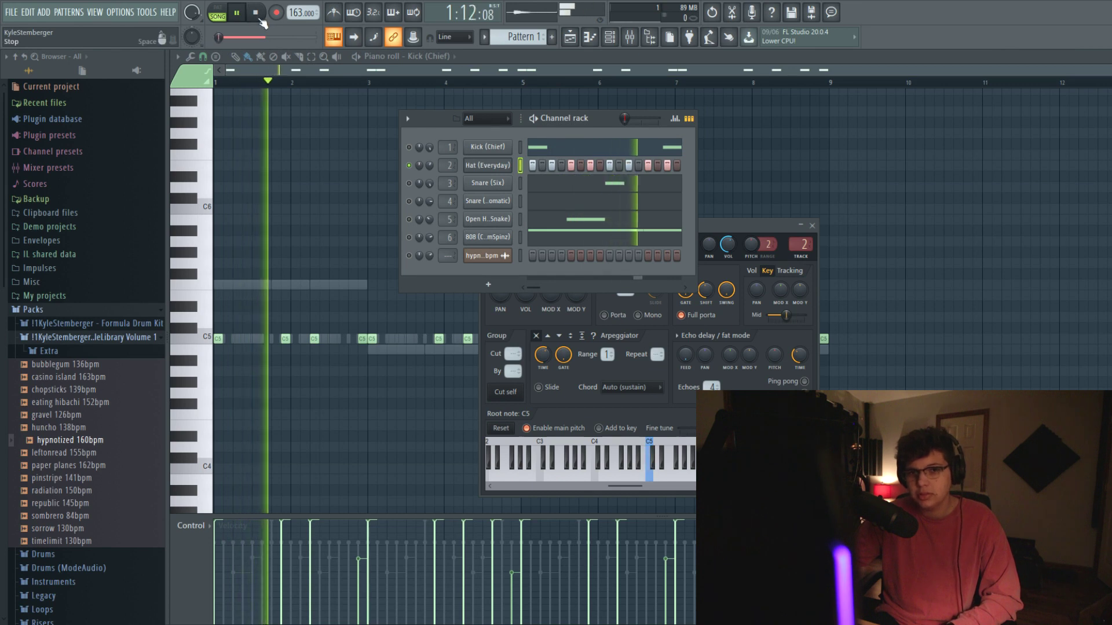
click(255, 13)
click(496, 252)
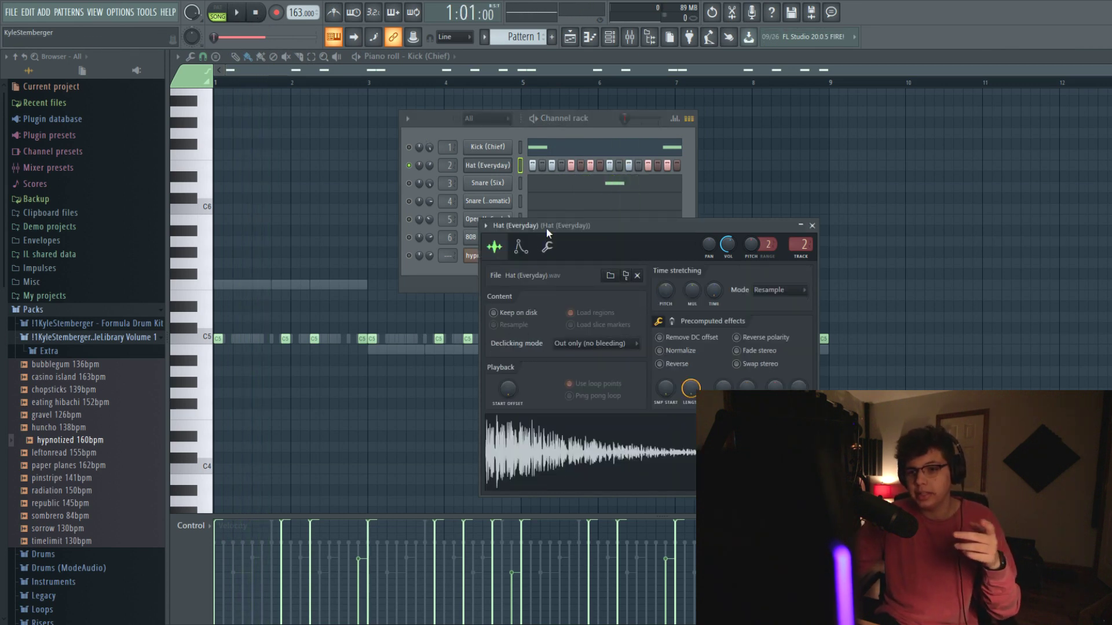
click(555, 249)
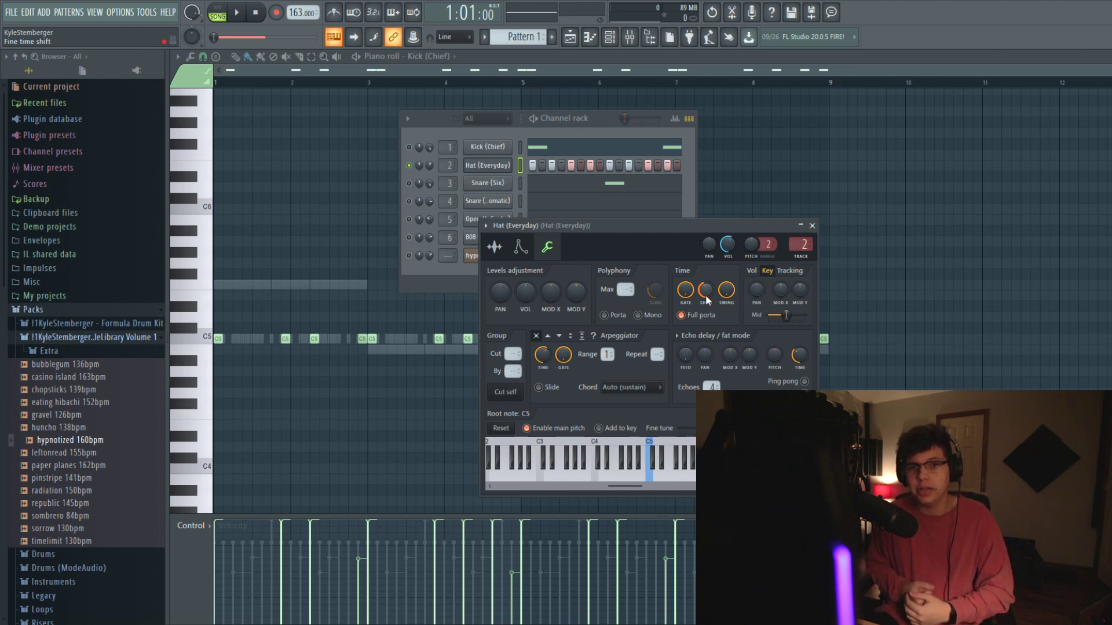
Step the piano roll through the snare channels to the 808 (CustomSpinz) notes and show the channel rack
click(633, 184)
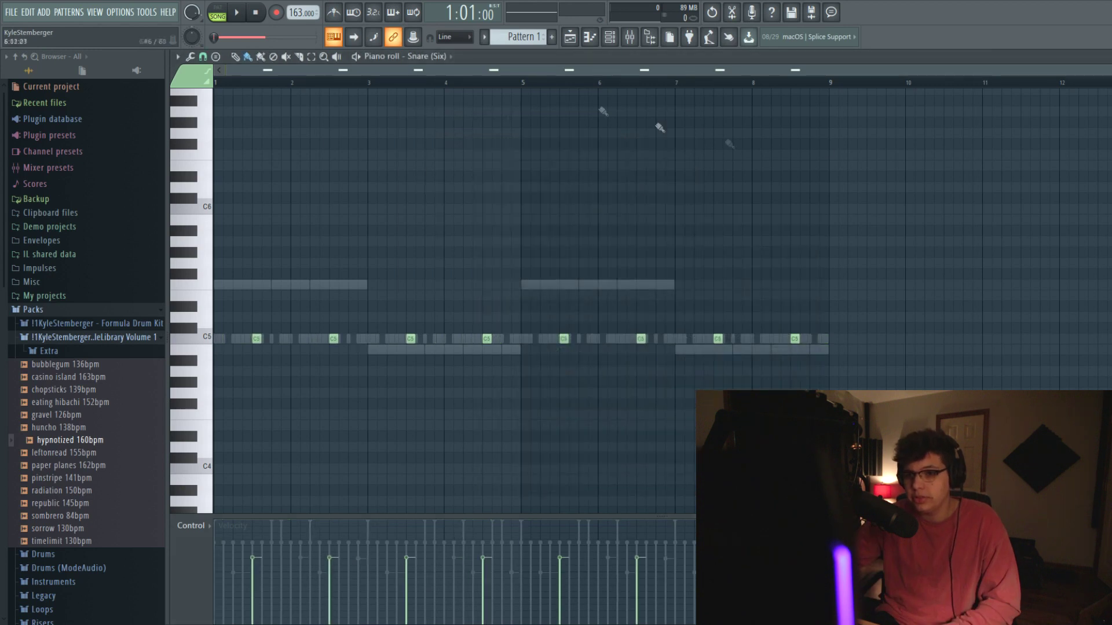
click(590, 37)
click(633, 208)
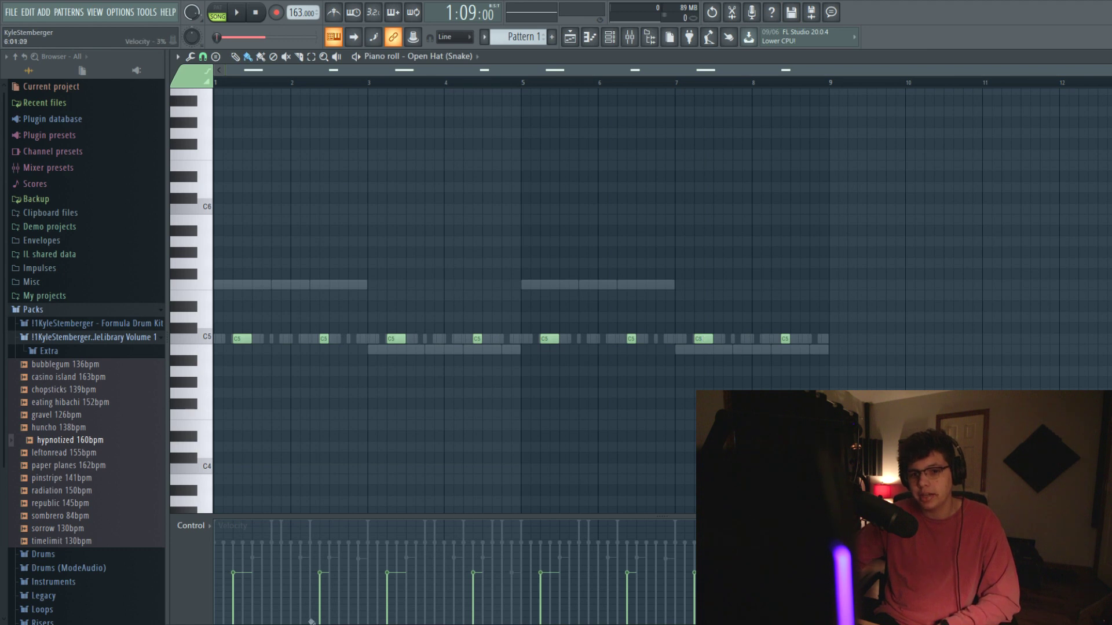
key(Down)
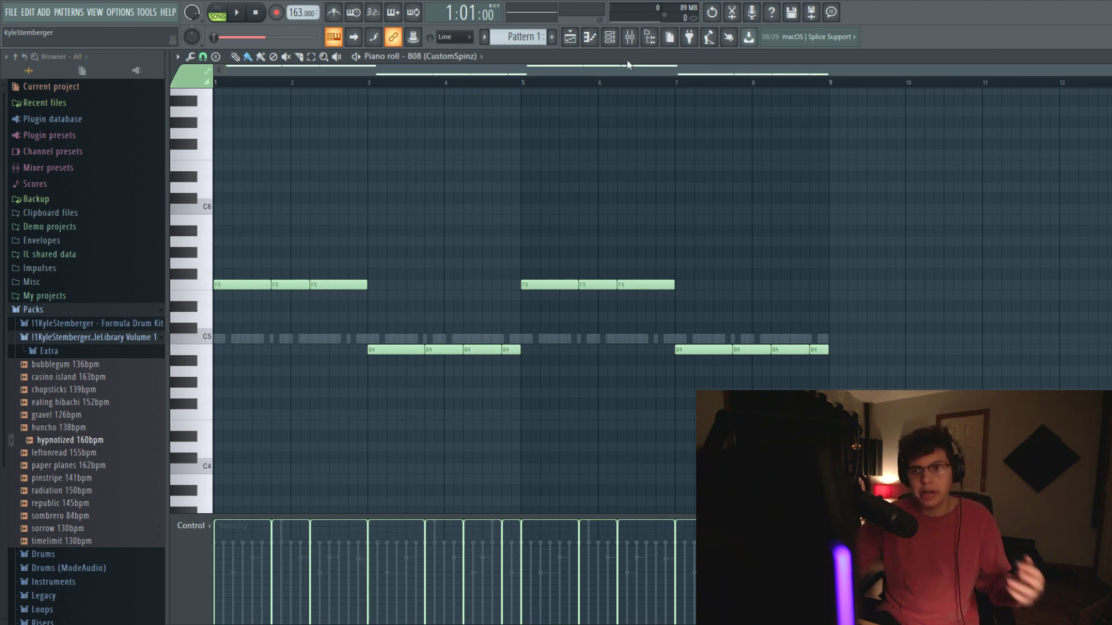
click(617, 40)
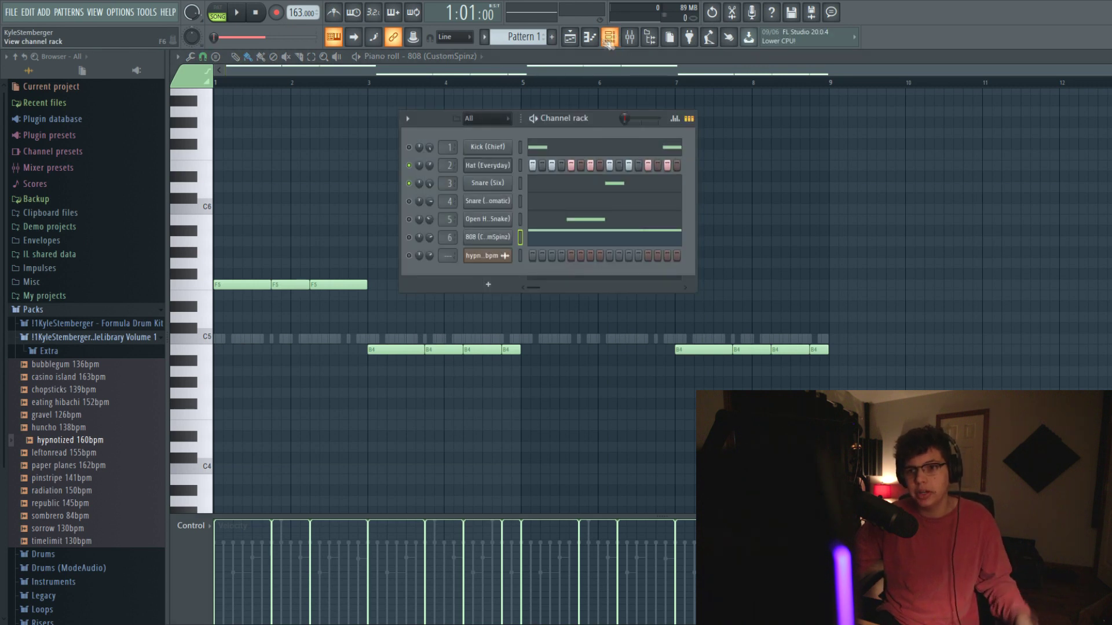
Select the Master insert in the mixer and load Fruity soft clipper into slot 1
key(F5)
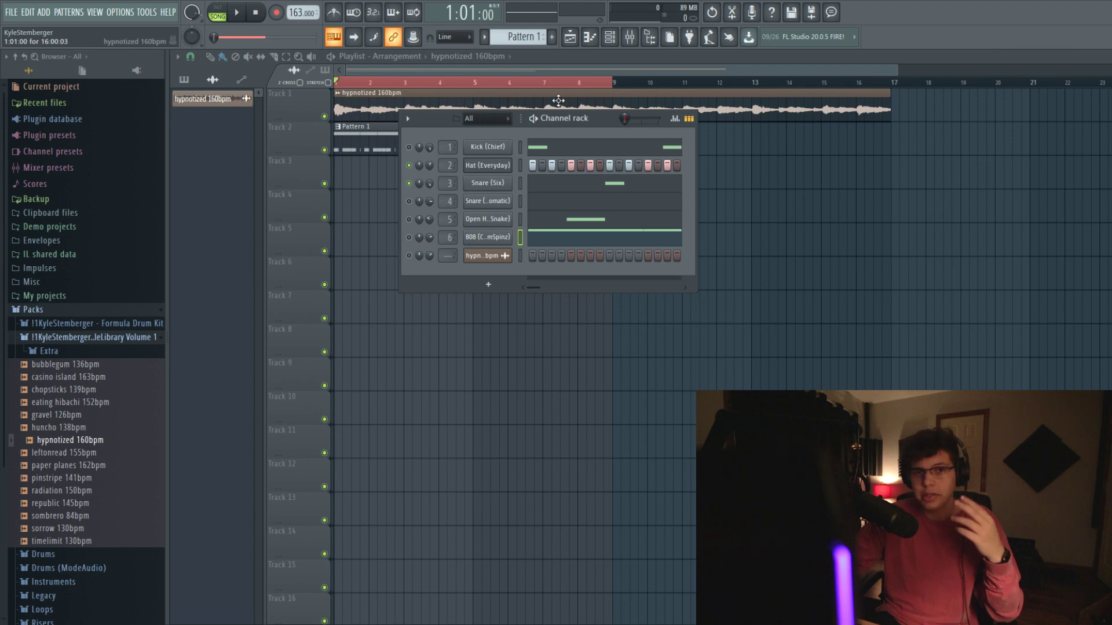
key(F9)
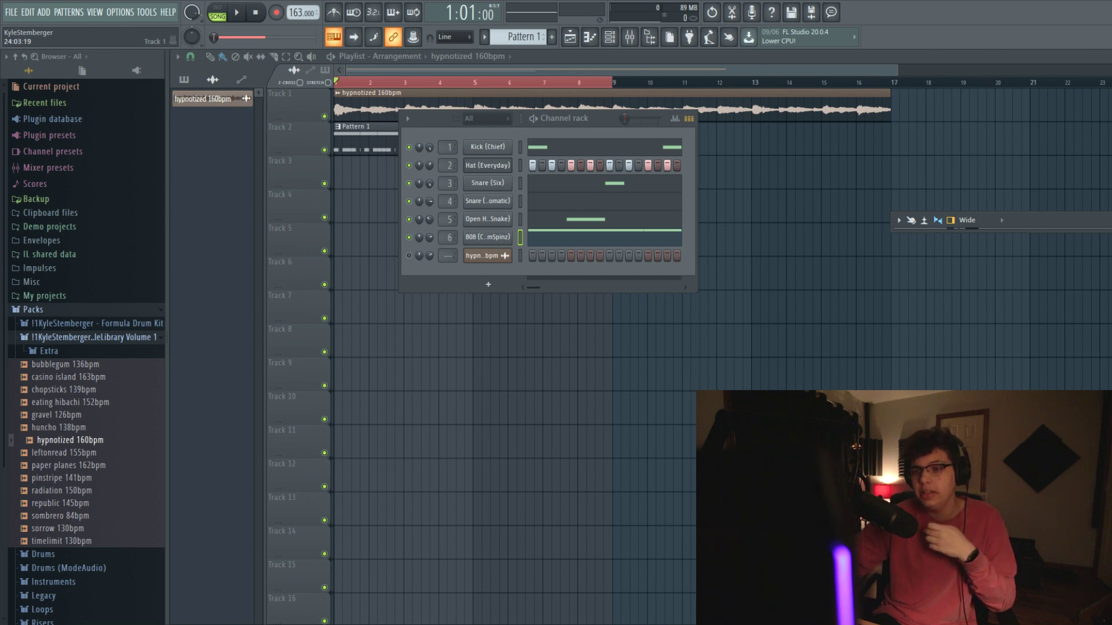
key(F9)
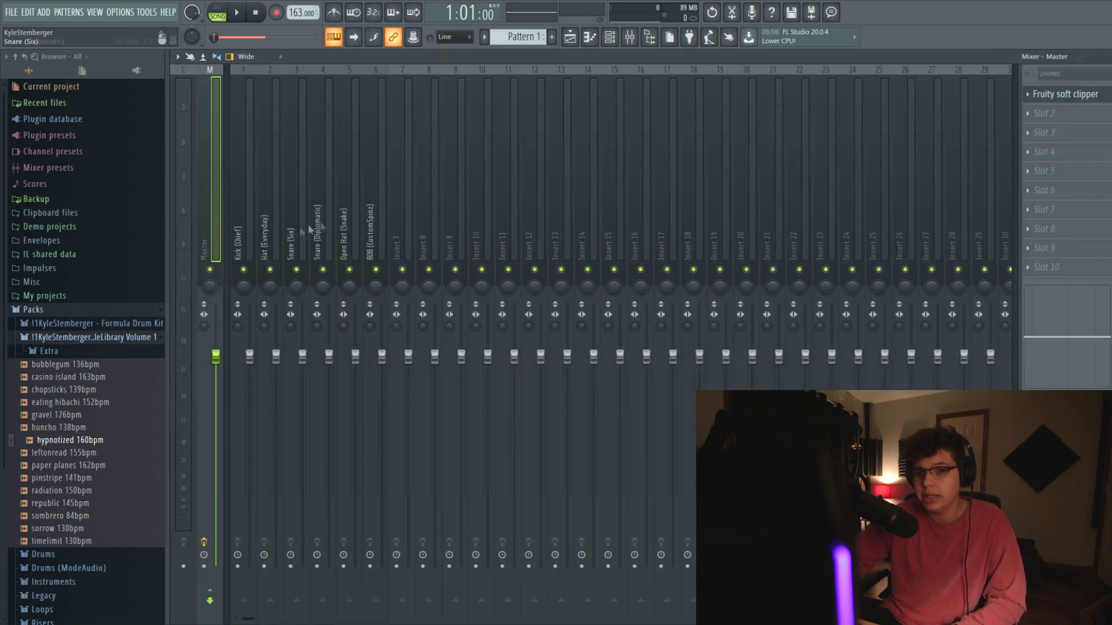
click(325, 227)
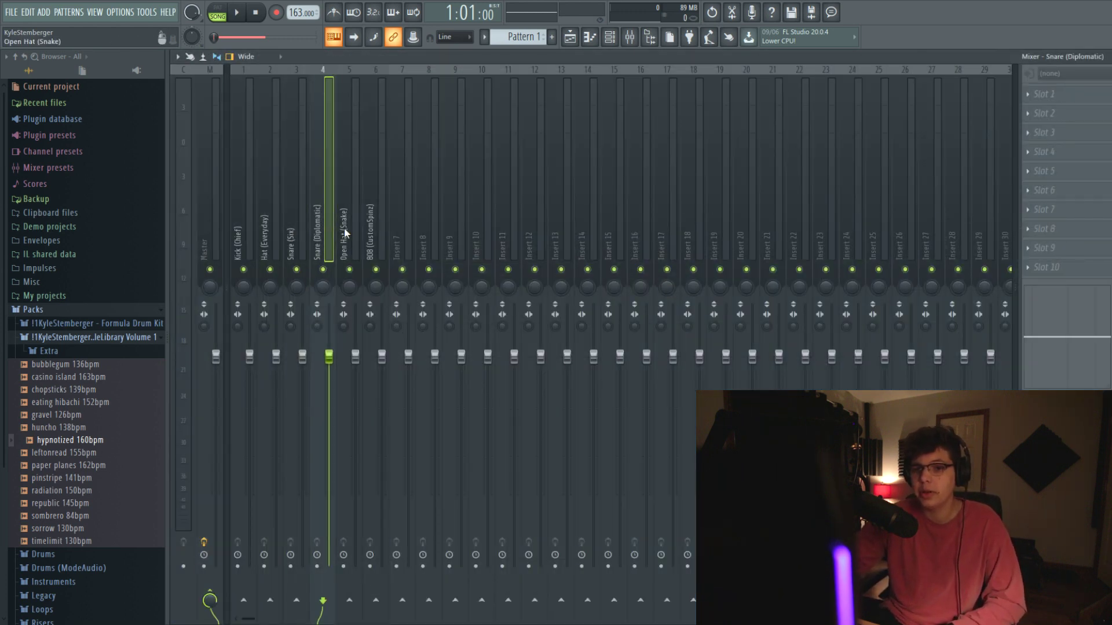
click(374, 235)
click(247, 237)
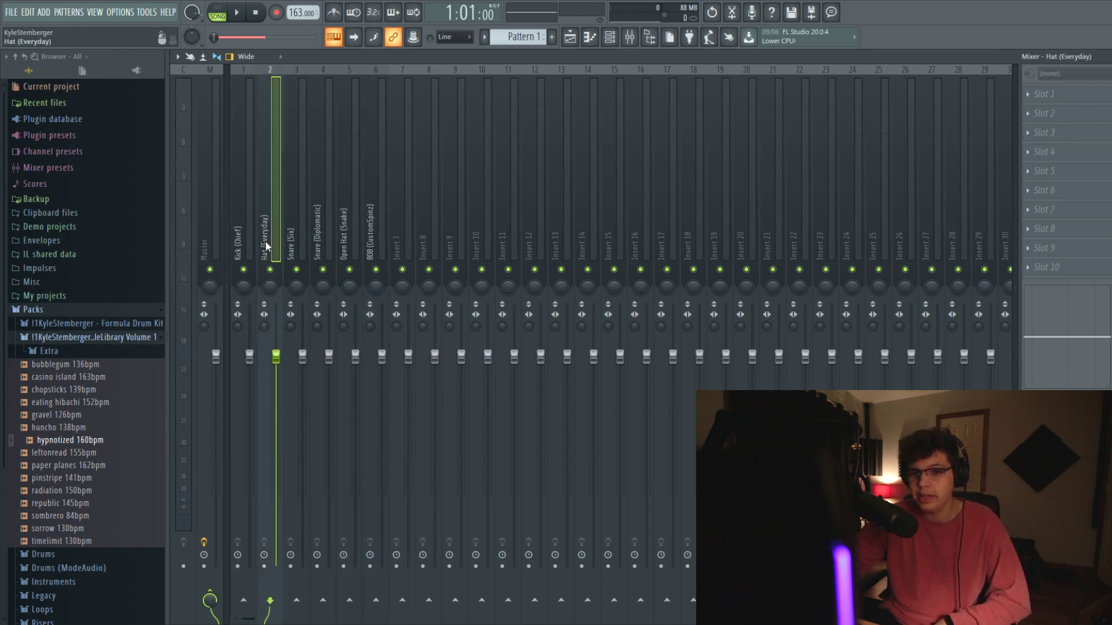
click(302, 248)
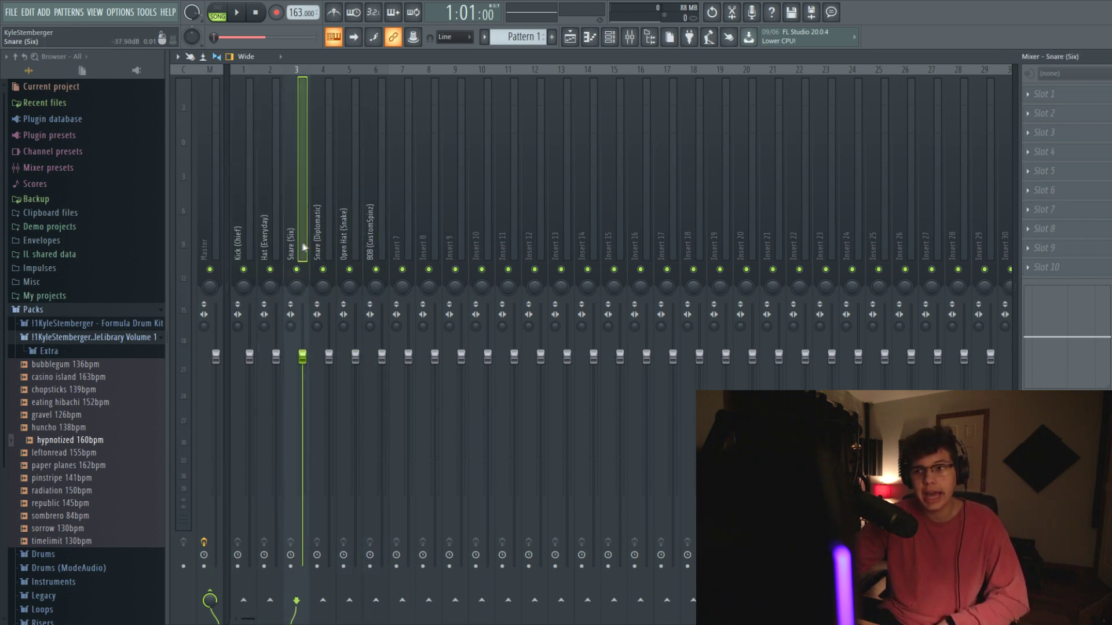
click(370, 238)
click(337, 241)
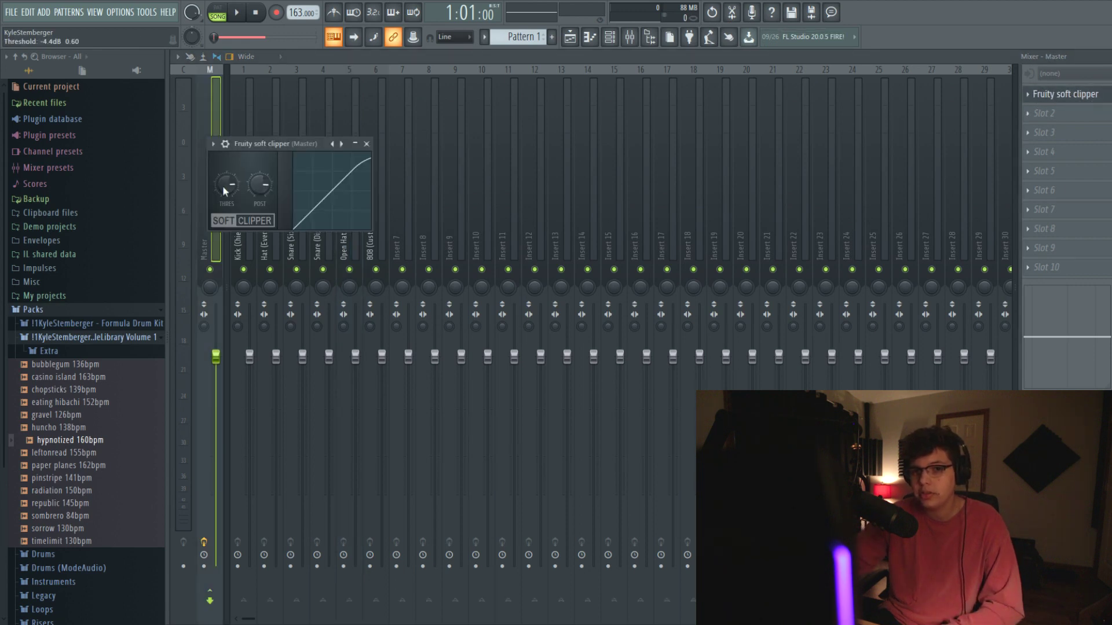
Add Fruity parametric EQ and Fruity Limiter to master slots 2 and 3
click(1033, 95)
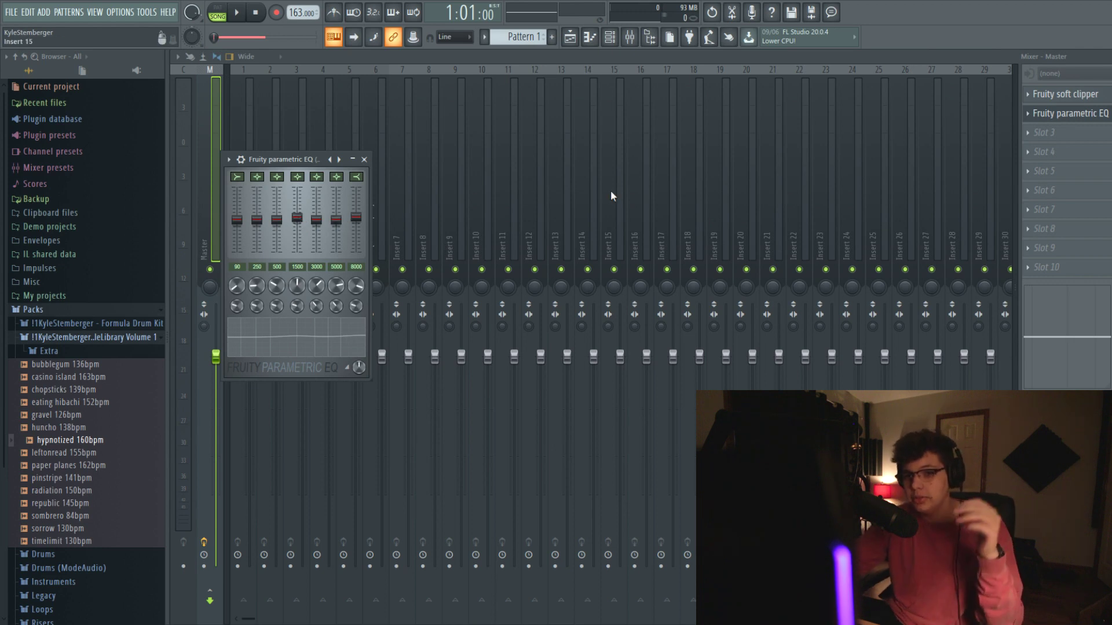
key(Escape)
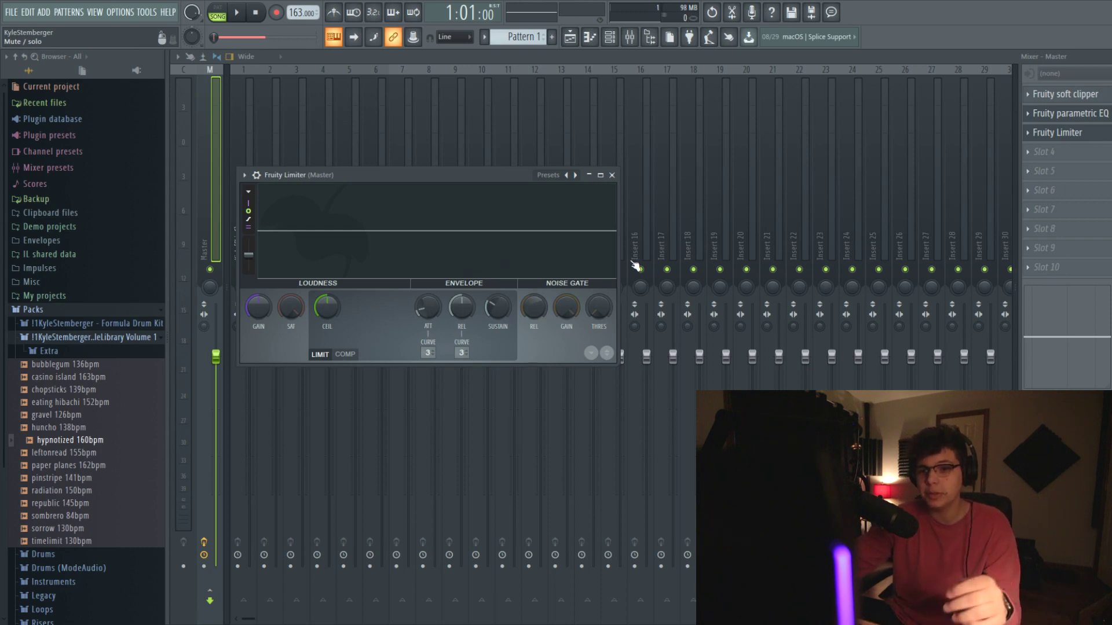
Turn down the master limiter's release and set its gain to about 0.9 dB during playback
mouse_move(469, 301)
mouse_down()
mouse_move(470, 320)
mouse_move(497, 327)
mouse_up()
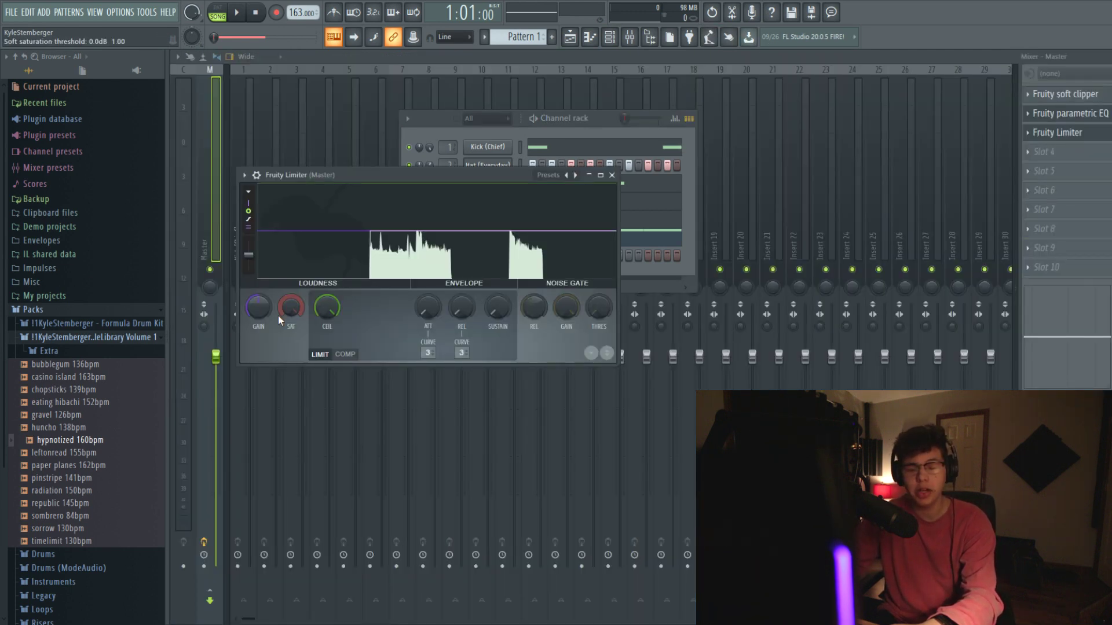
key(space)
drag(259, 308, 258, 293)
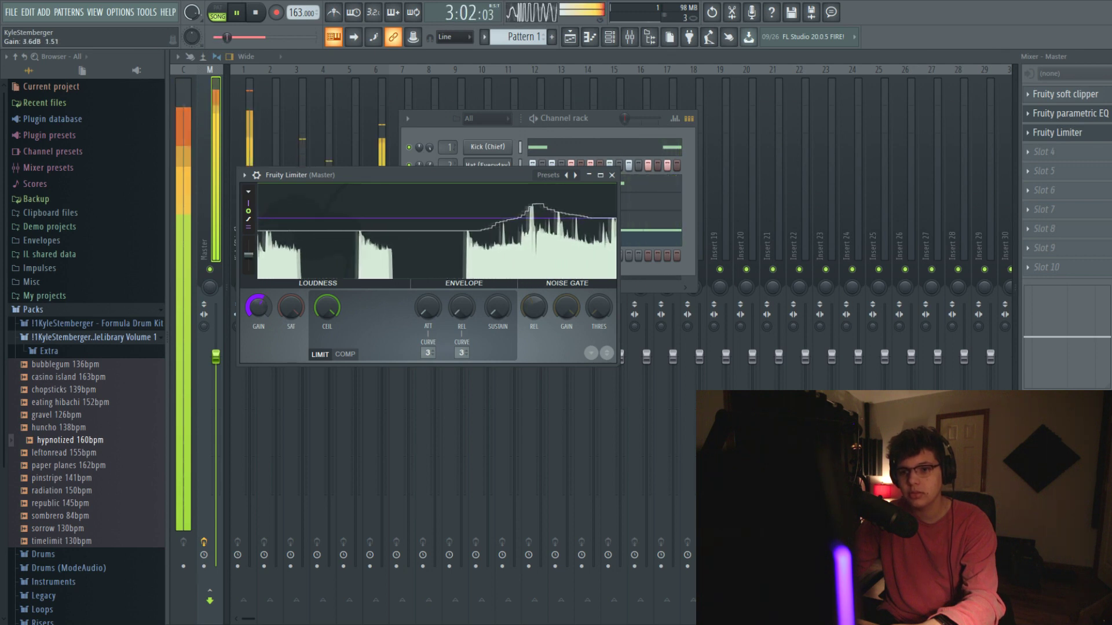
drag(258, 293, 267, 307)
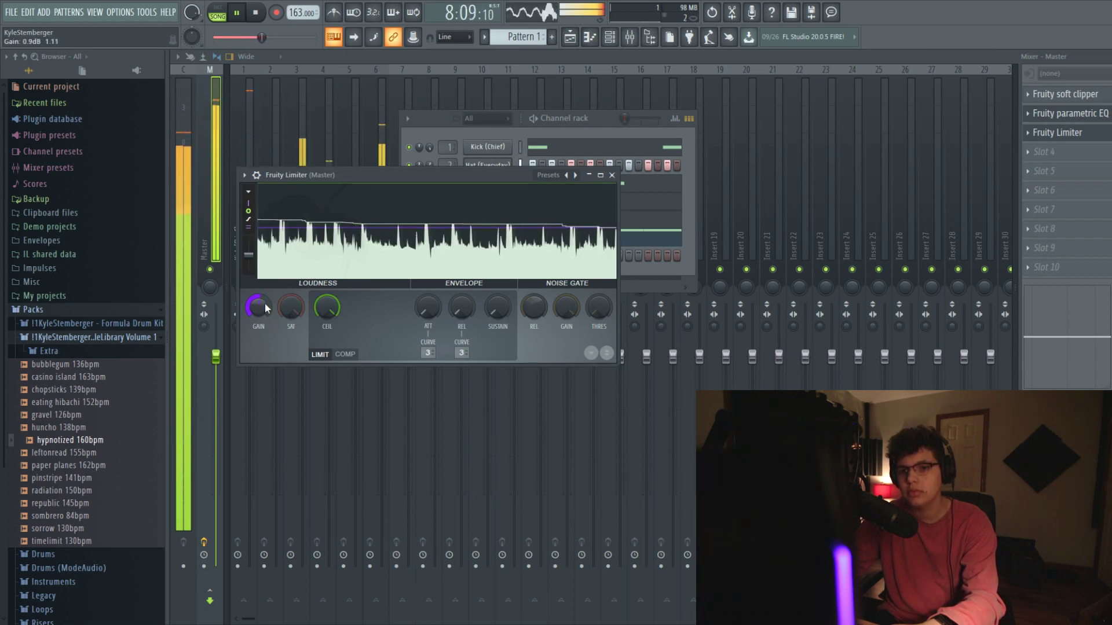
drag(267, 307, 266, 307)
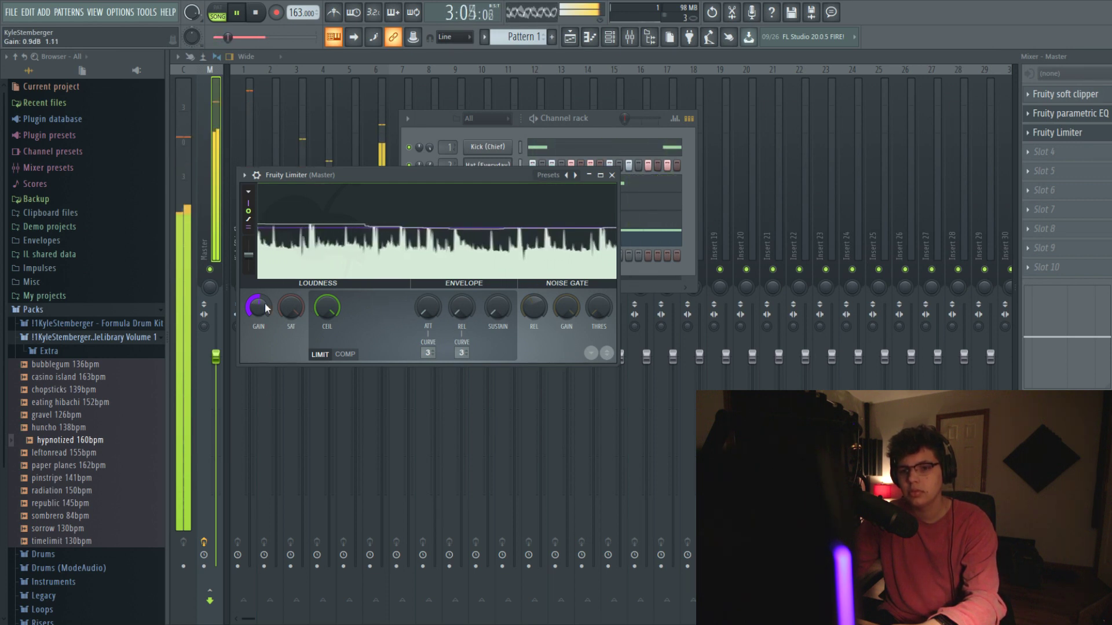
Link the sample to insert 7 and high-pass it around 250 Hz with Parametric EQ 2
key(space)
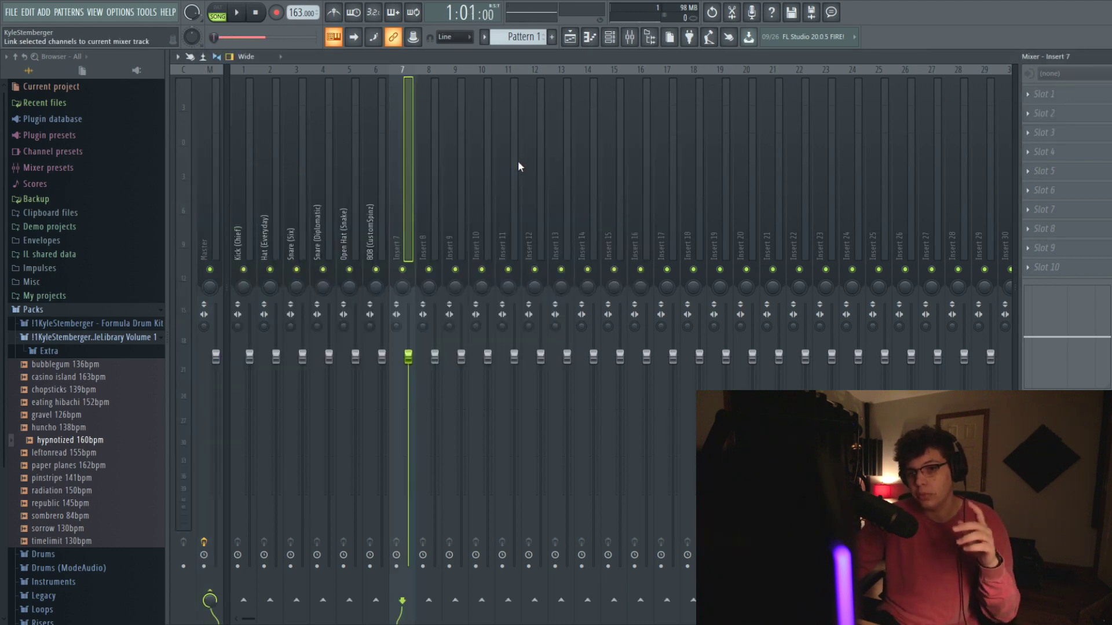
key(ctrl+l)
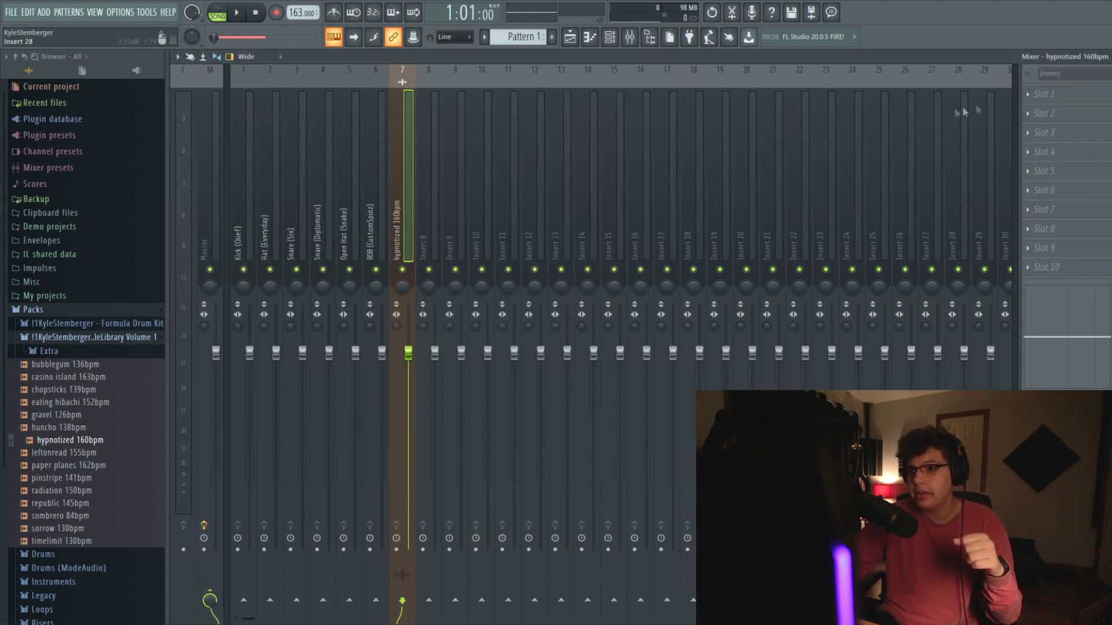
click(1042, 94)
click(845, 375)
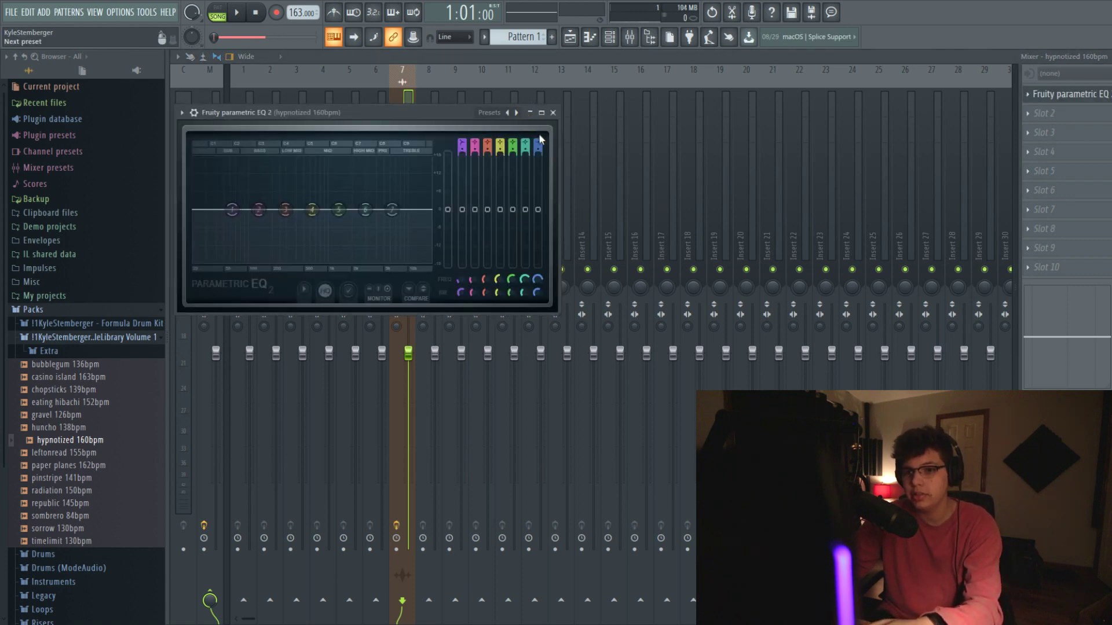
click(516, 112)
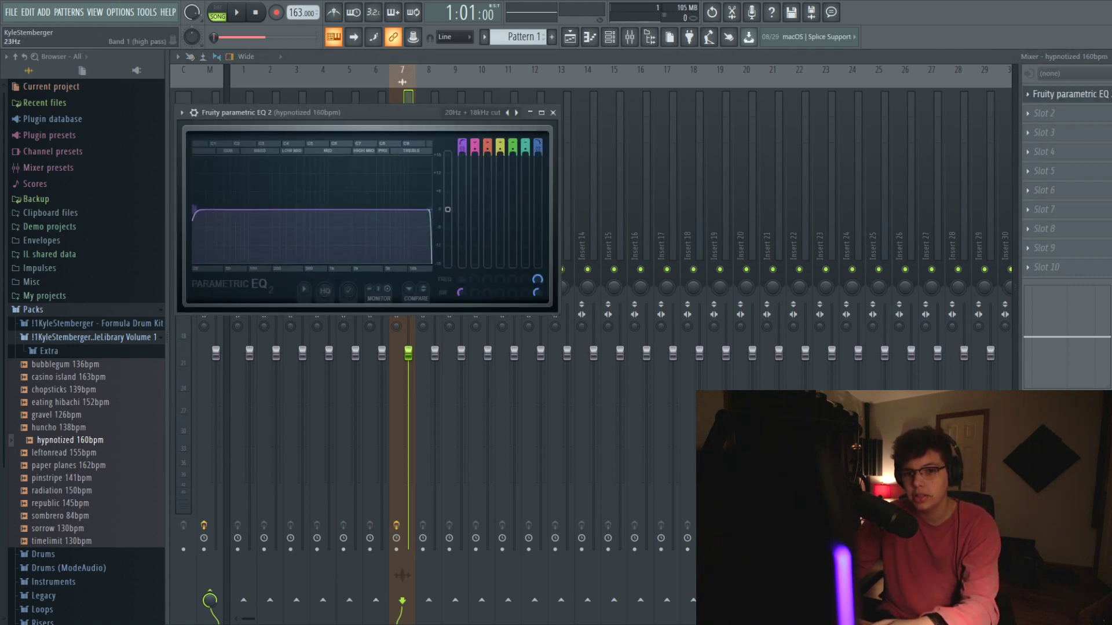
drag(194, 209, 282, 214)
key(space)
key(space)
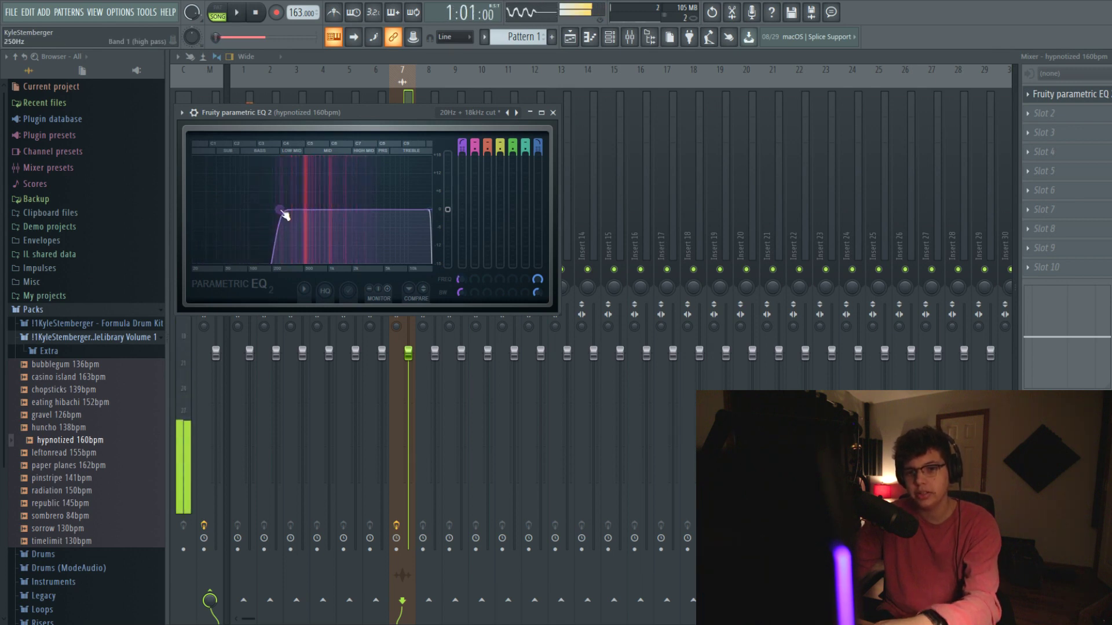